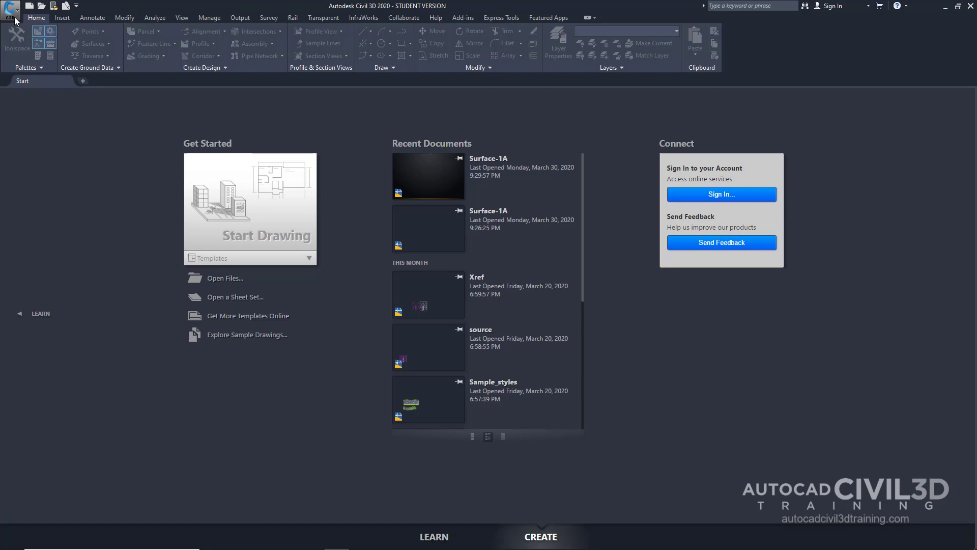
- Open Surface-1B.dwg from Civil 3D Training > Civil Tutorials > Drawings
left_click(14, 16)
mouse_move(34, 90)
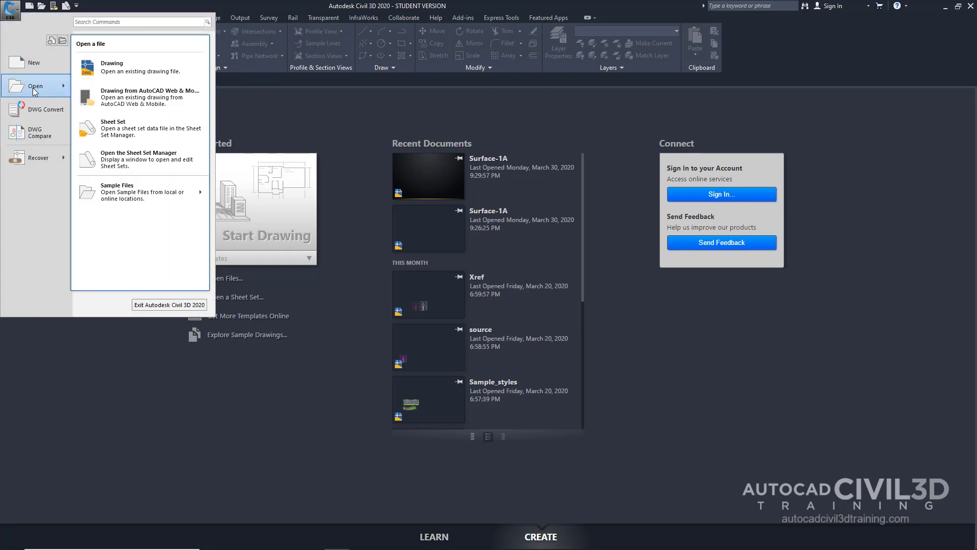
left_click(176, 61)
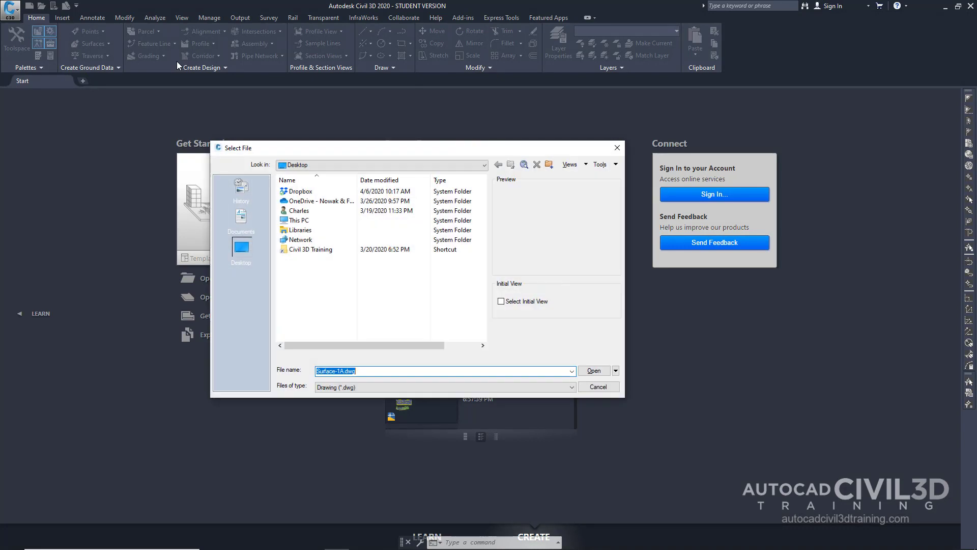
double_click(320, 250)
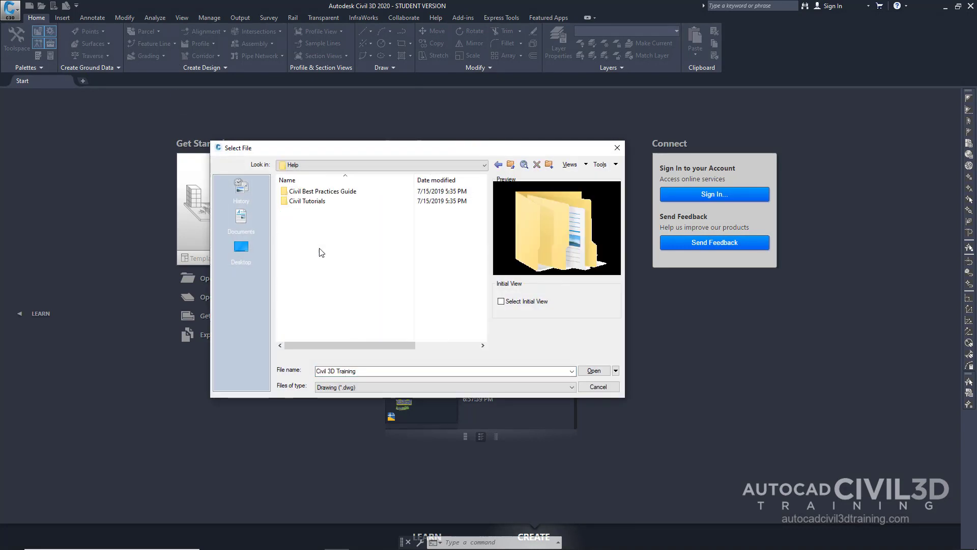
left_click(315, 204)
double_click(315, 203)
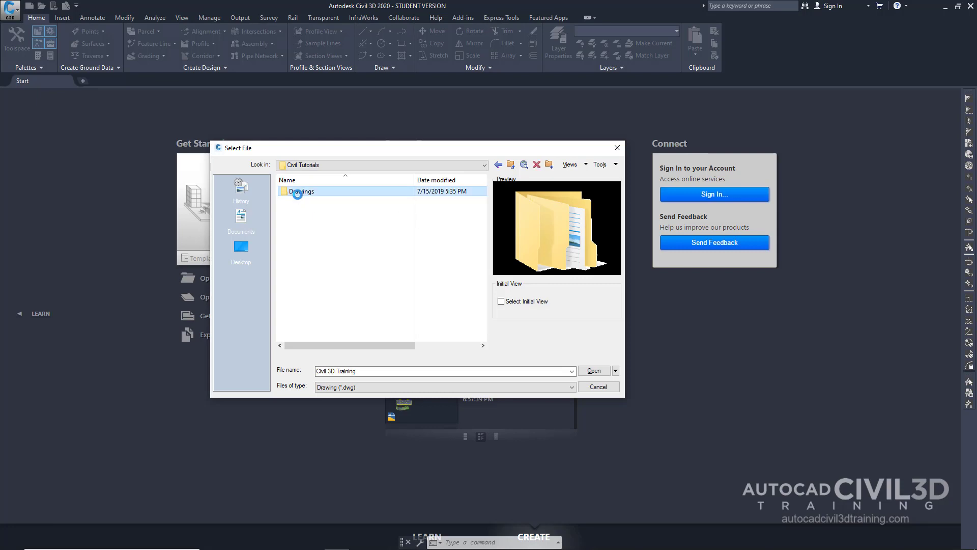
double_click(300, 192)
left_click_drag(486, 192, 489, 316)
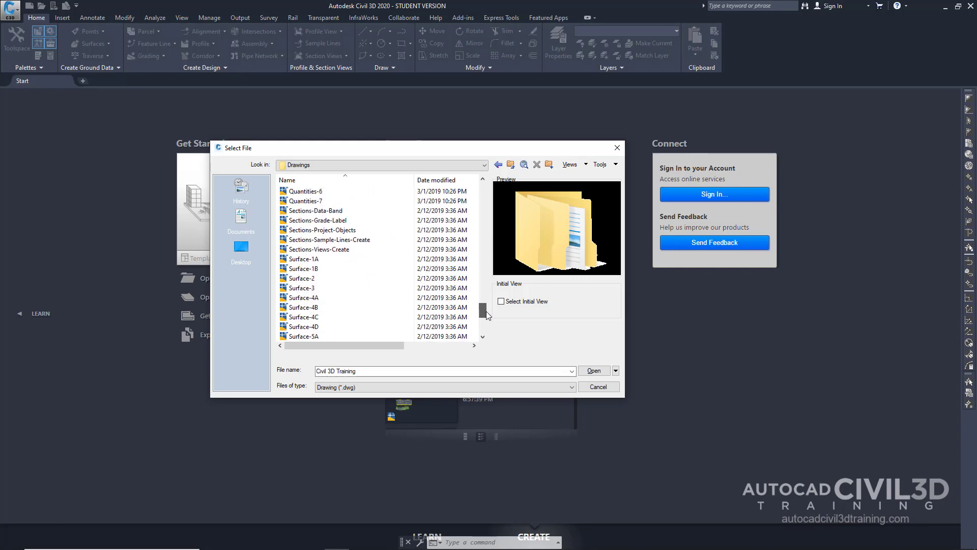
left_click(316, 269)
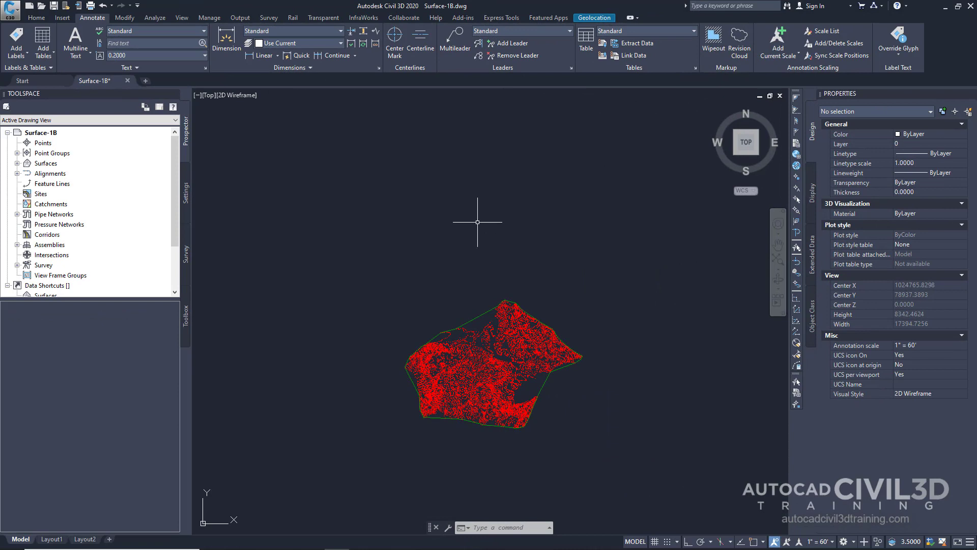
- In the Home tab layer list, thaw _EG-BREAKLINES and set it as the current layer
left_click(36, 17)
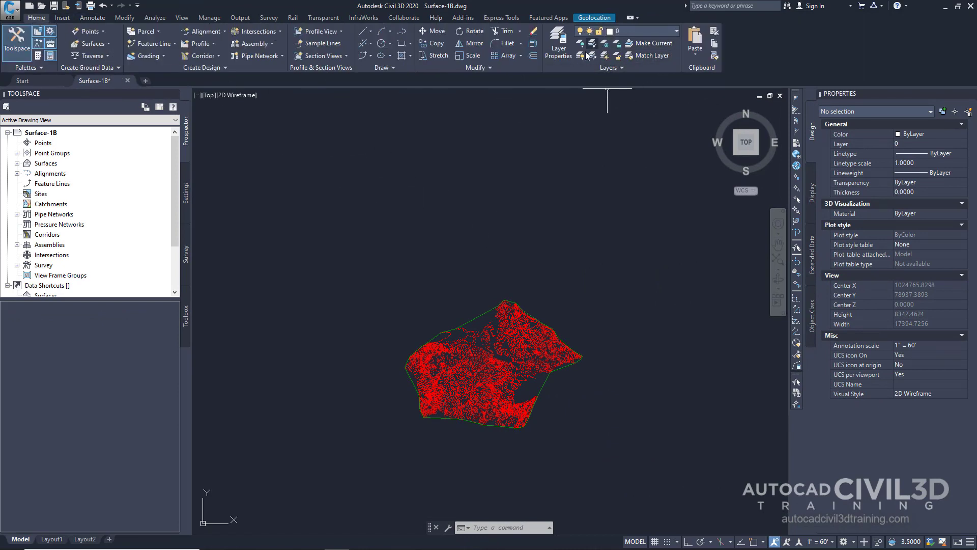
left_click(676, 31)
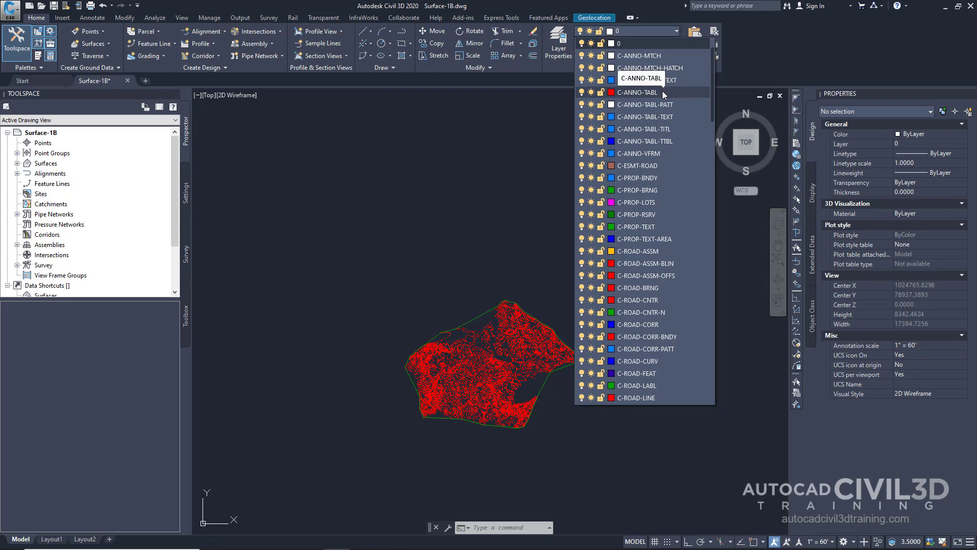
scroll(662, 91, "up", 4)
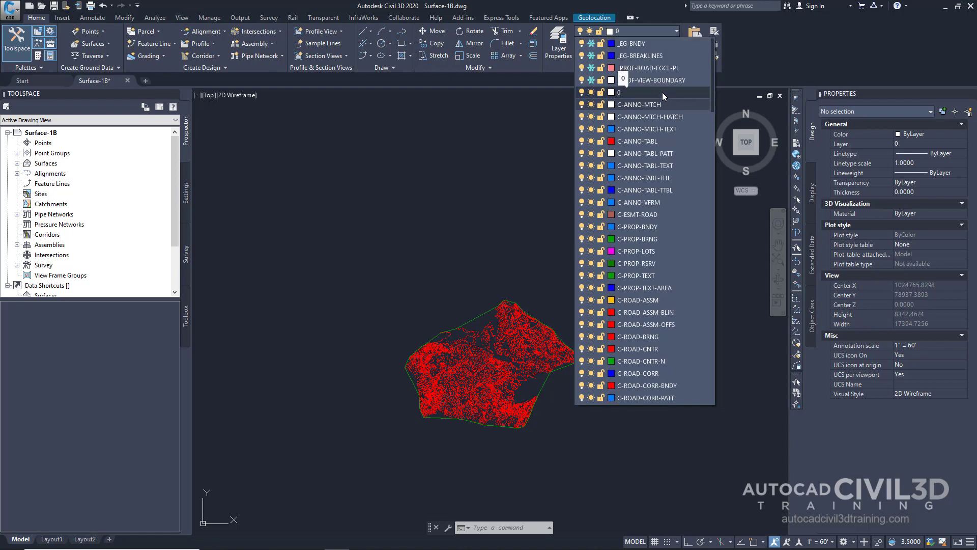
left_click(591, 56)
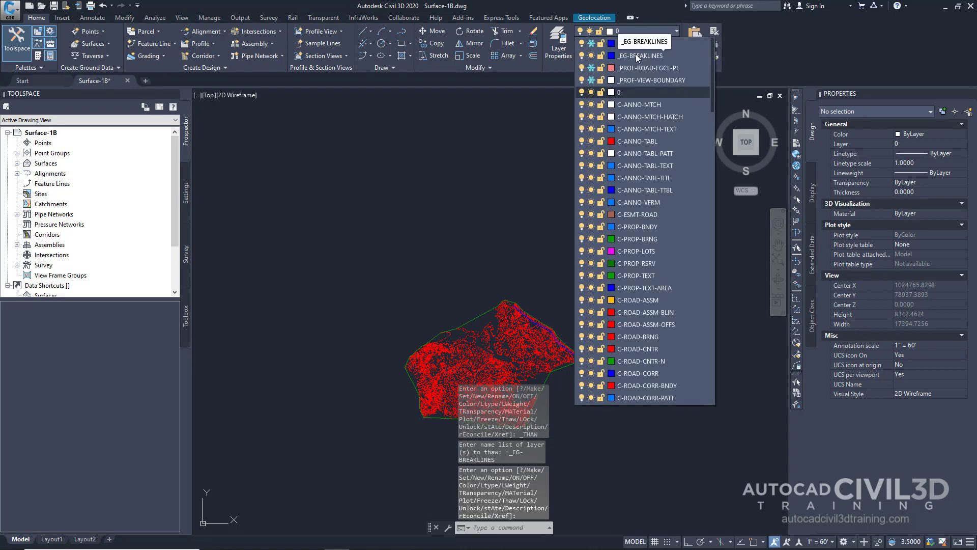
left_click(636, 54)
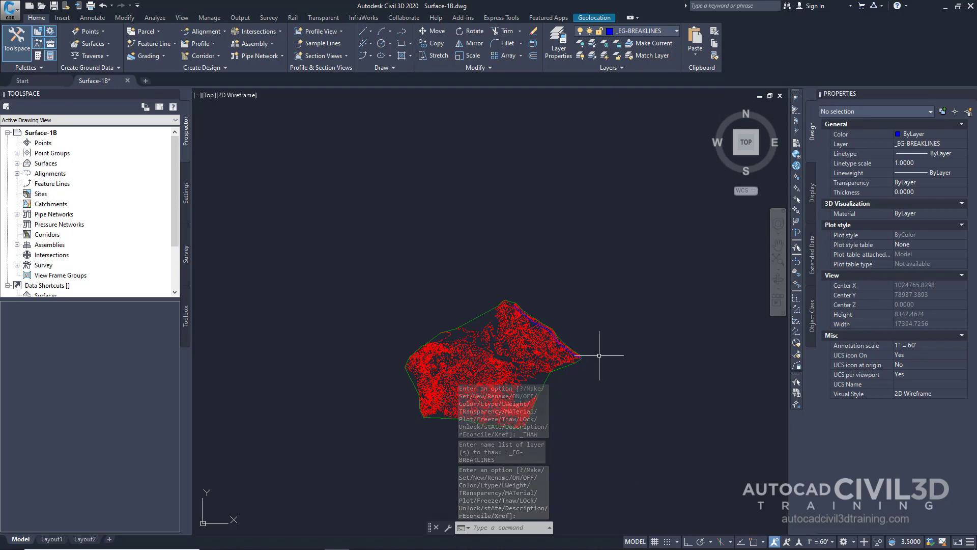
middle_click_drag(600, 367, 598, 292)
scroll(535, 257, "up", 8)
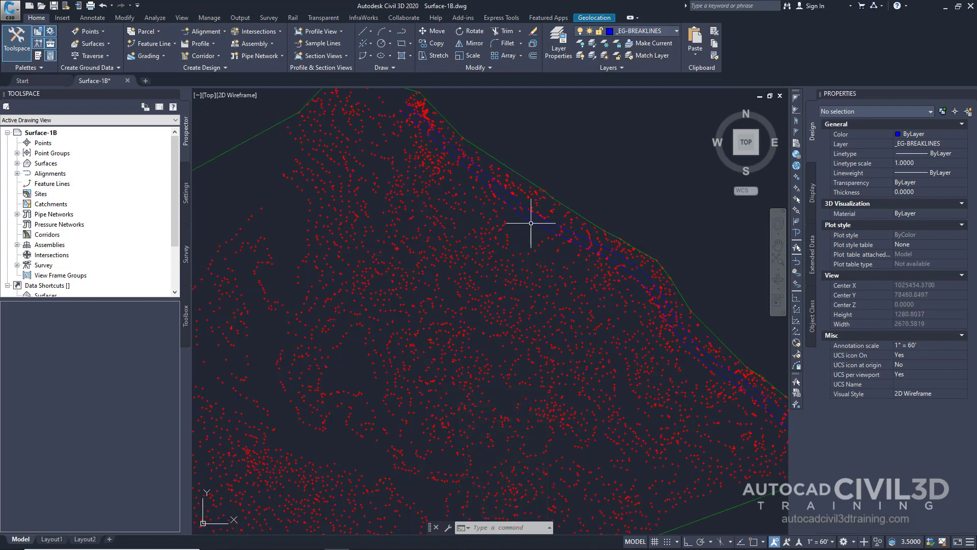
middle_click_drag(467, 181, 353, 218)
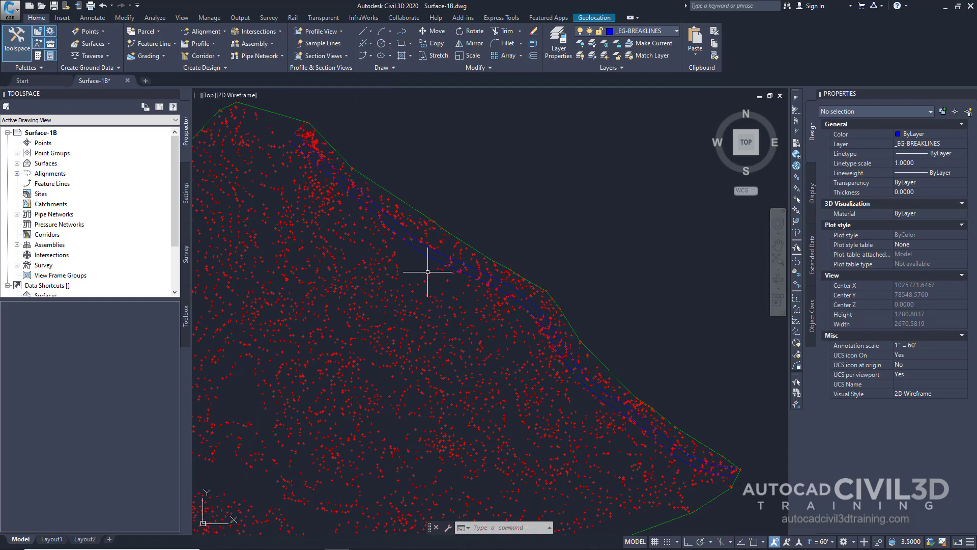
mouse_move(428, 271)
left_click(432, 258)
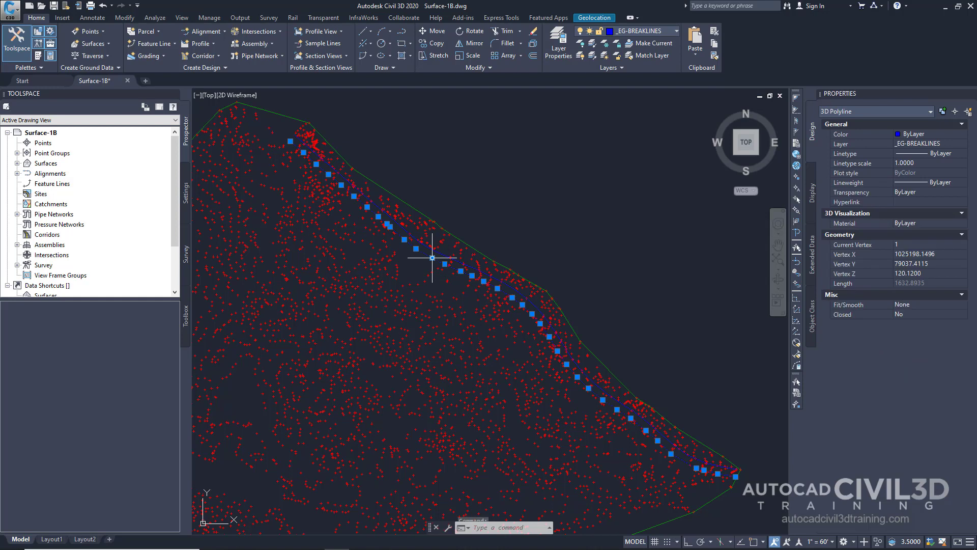
left_click(445, 255)
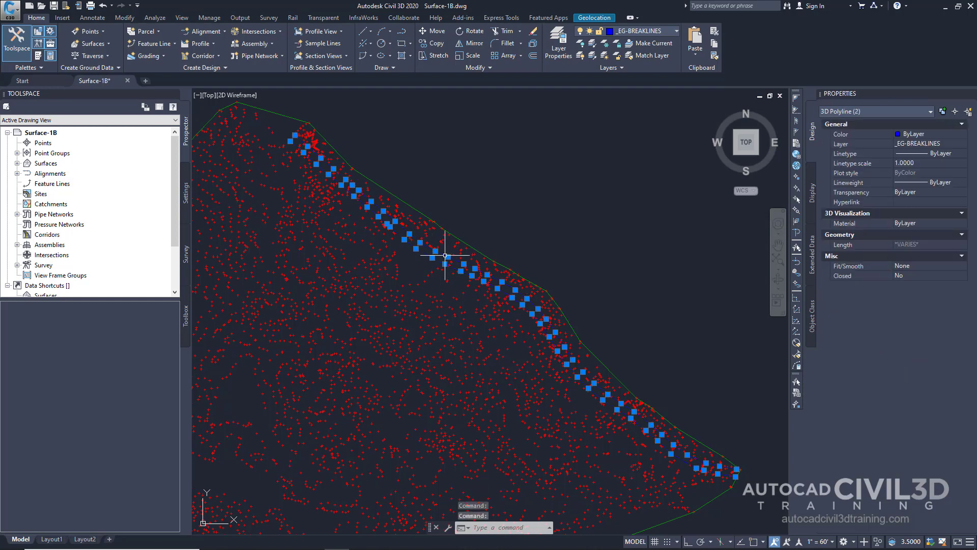
mouse_move(464, 253)
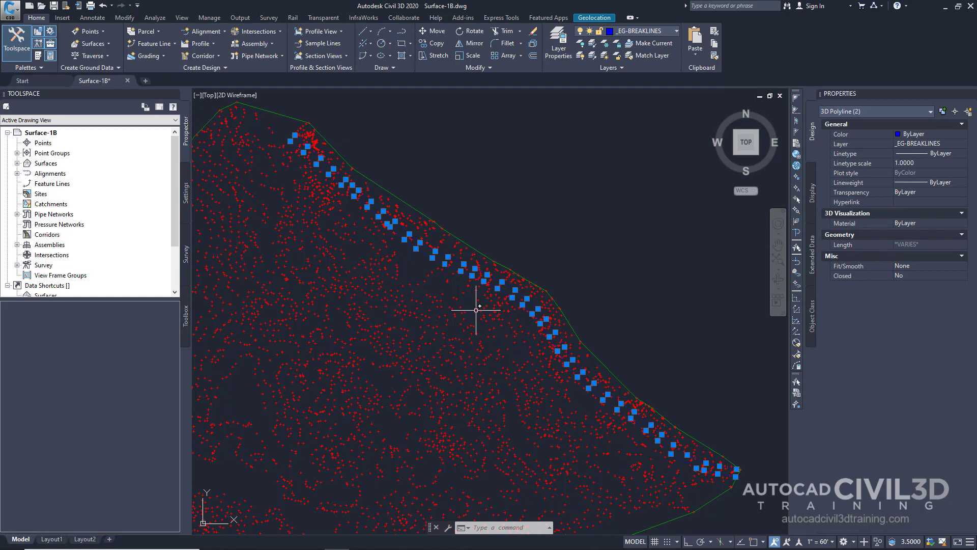
mouse_move(489, 305)
key("Escape")
key("Escape")
key("Escape")
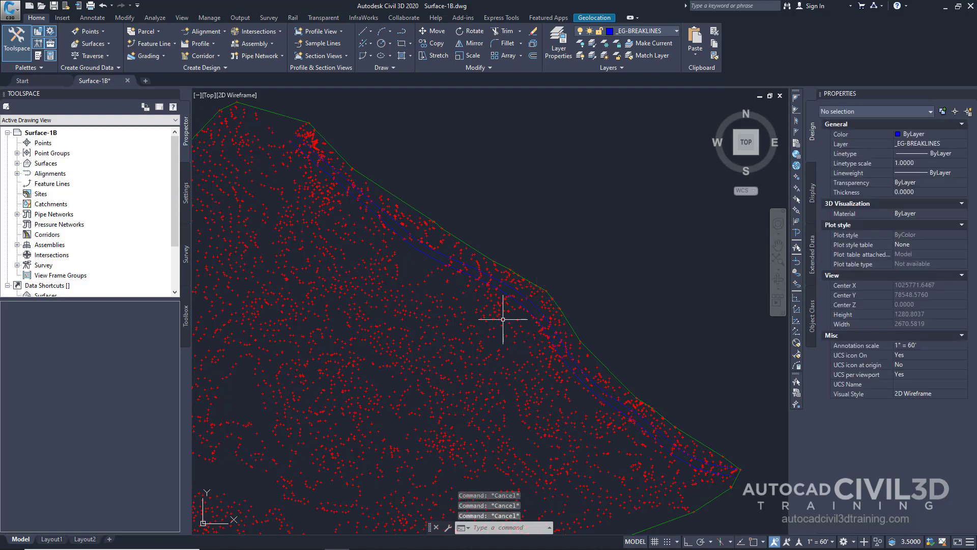
mouse_move(483, 354)
middle_mouse_down()
mouse_move(507, 320)
mouse_move(538, 323)
middle_mouse_up()
scroll(506, 315, "down", 4)
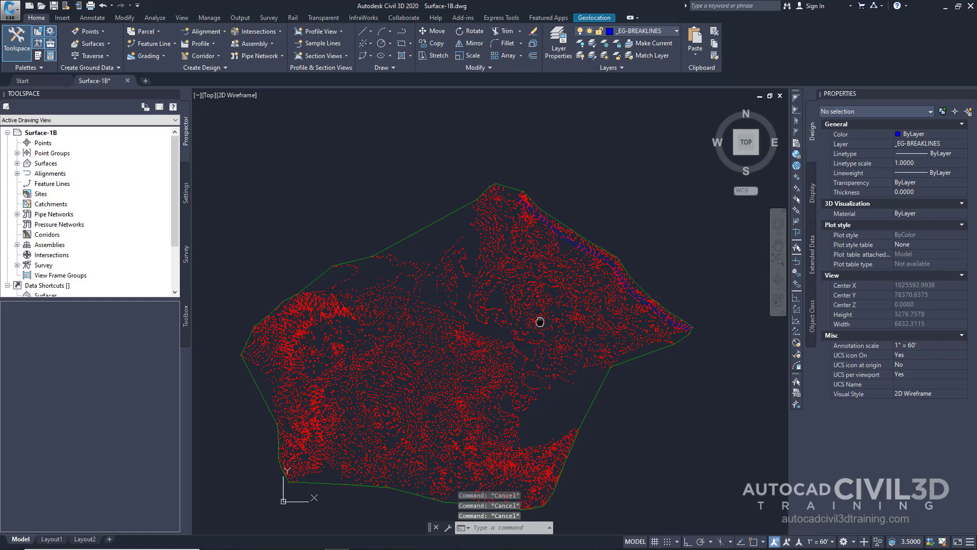
- Give the EG surface the Contours and Triangles style and check Object locked in Surface Properties
left_click(452, 195)
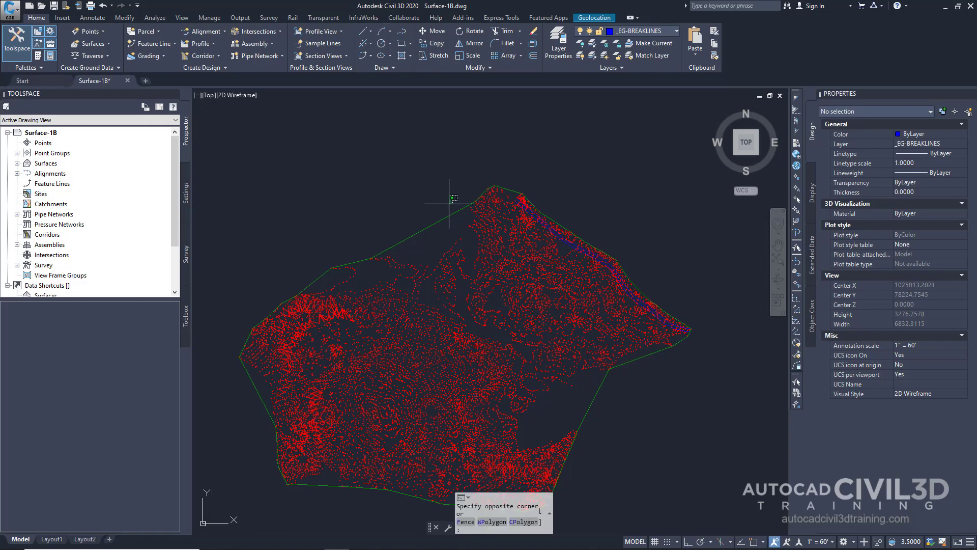
left_click(430, 240)
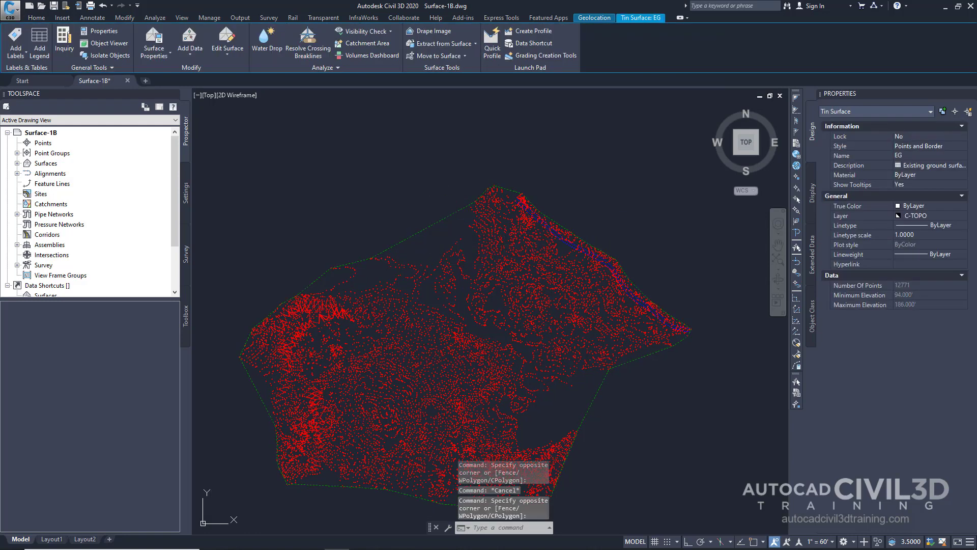
right_click(459, 264)
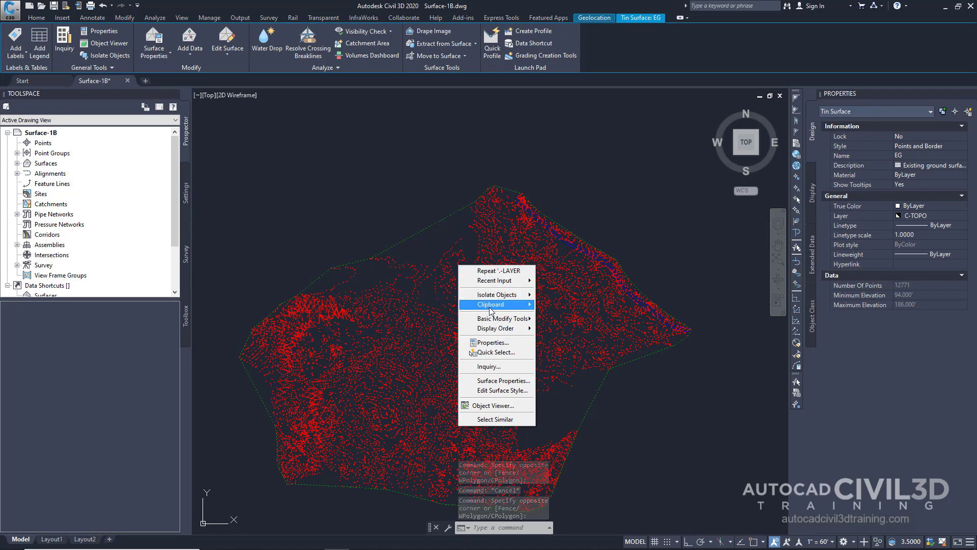
left_click(509, 380)
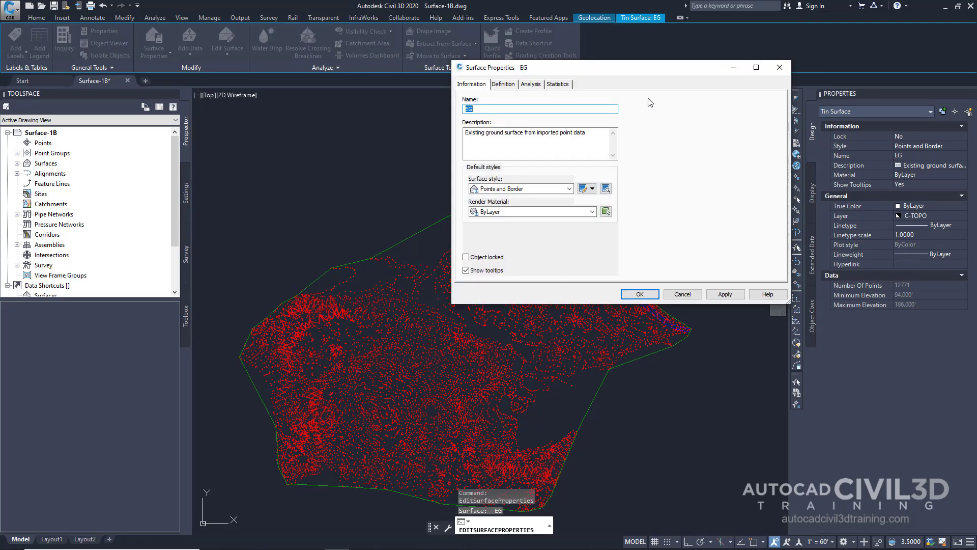
left_click_drag(660, 69, 562, 150)
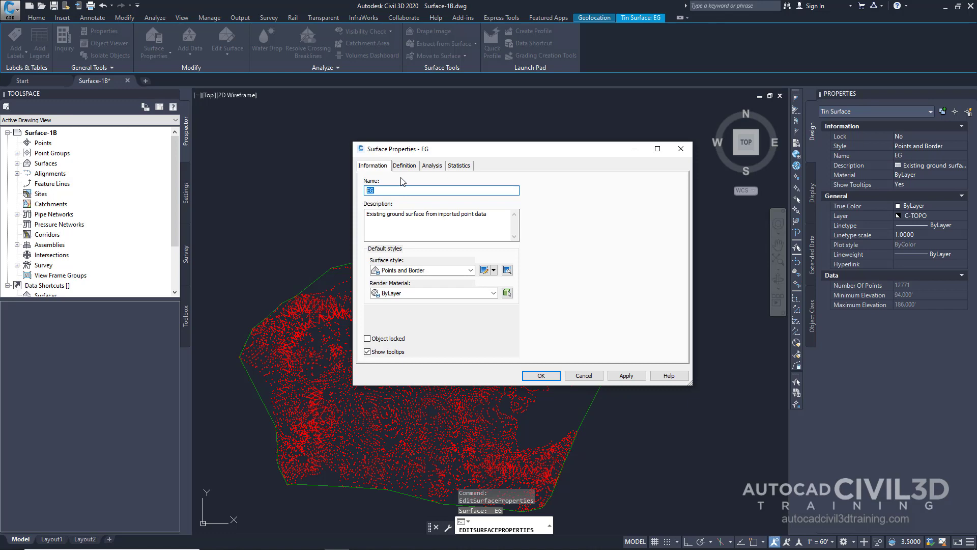
left_click(470, 272)
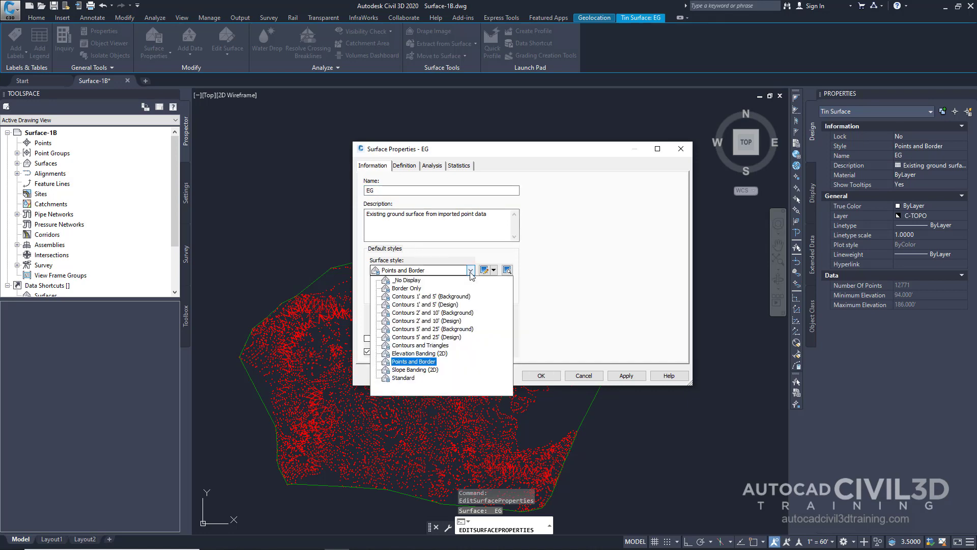
left_click(433, 346)
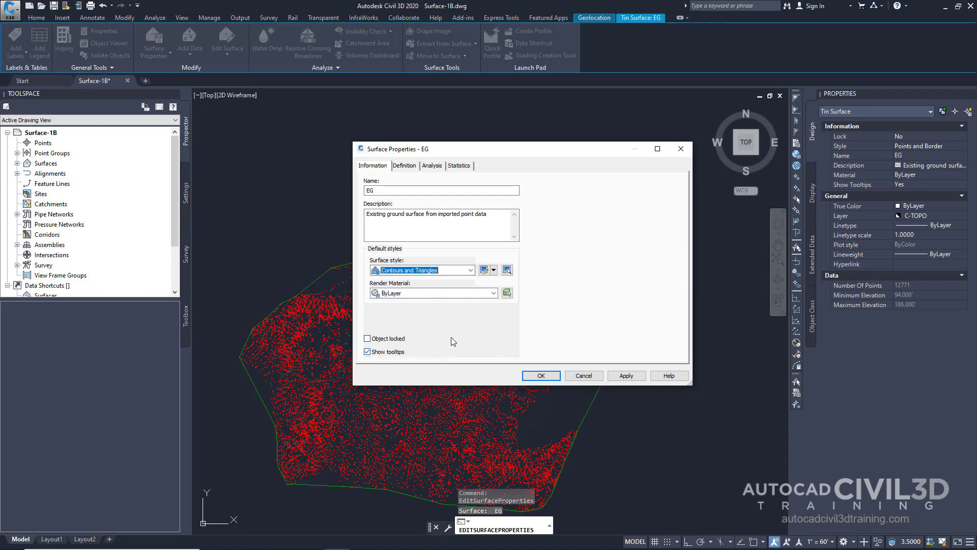
left_click(466, 339)
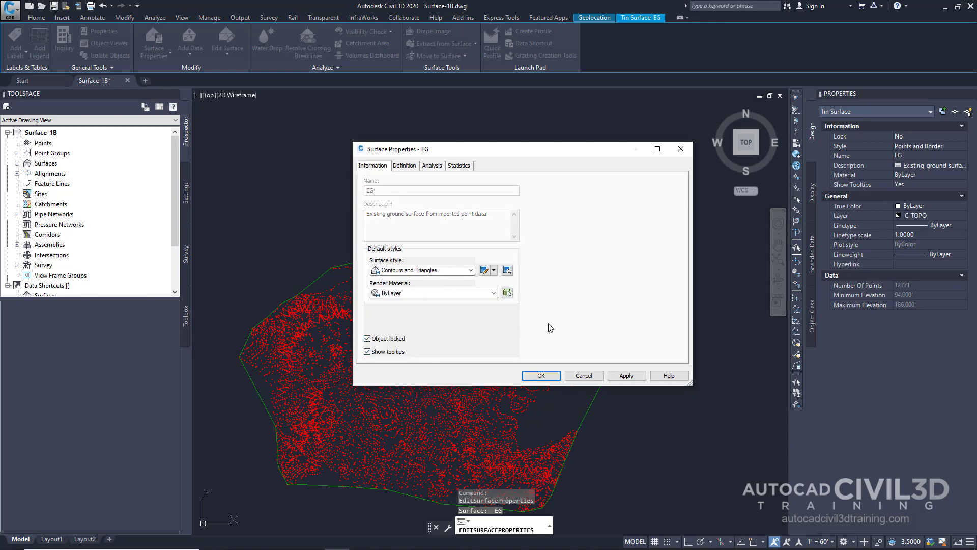
left_click(555, 377)
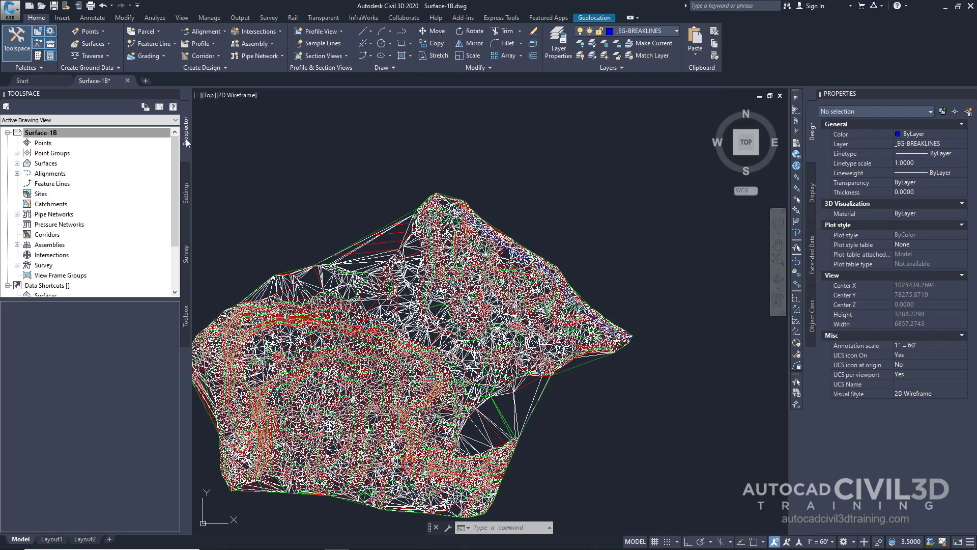
- Unlock the EG surface in Prospector and expand its Definition to show Breaklines
left_click(45, 164)
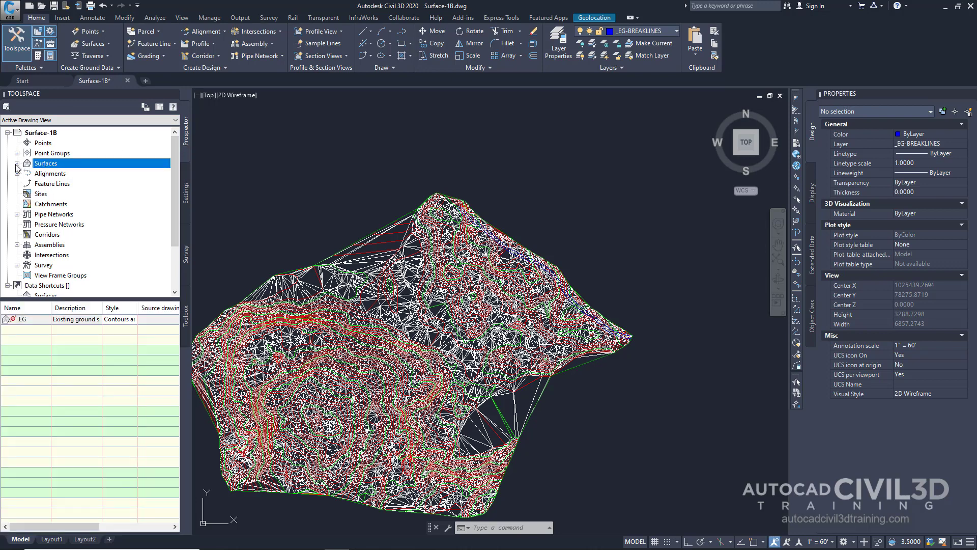
left_click(17, 163)
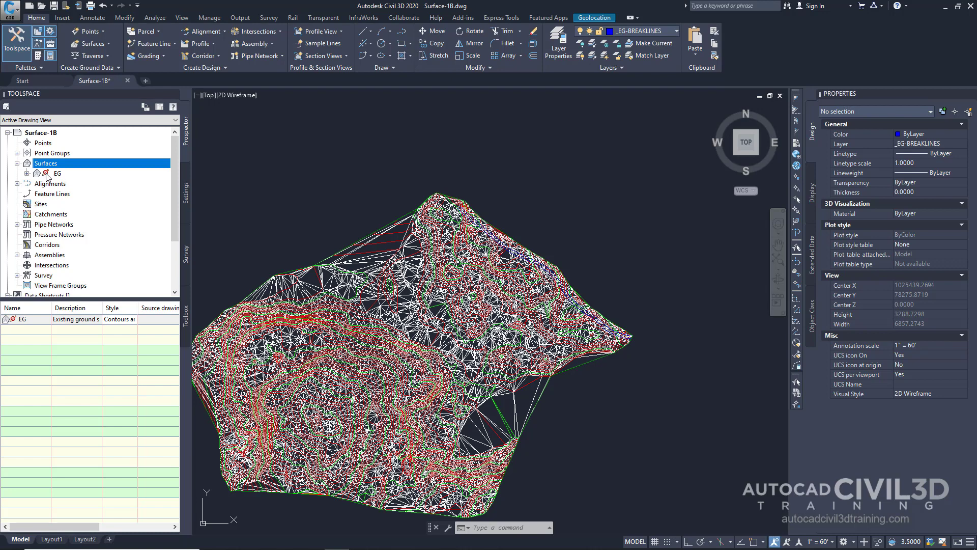
mouse_move(47, 175)
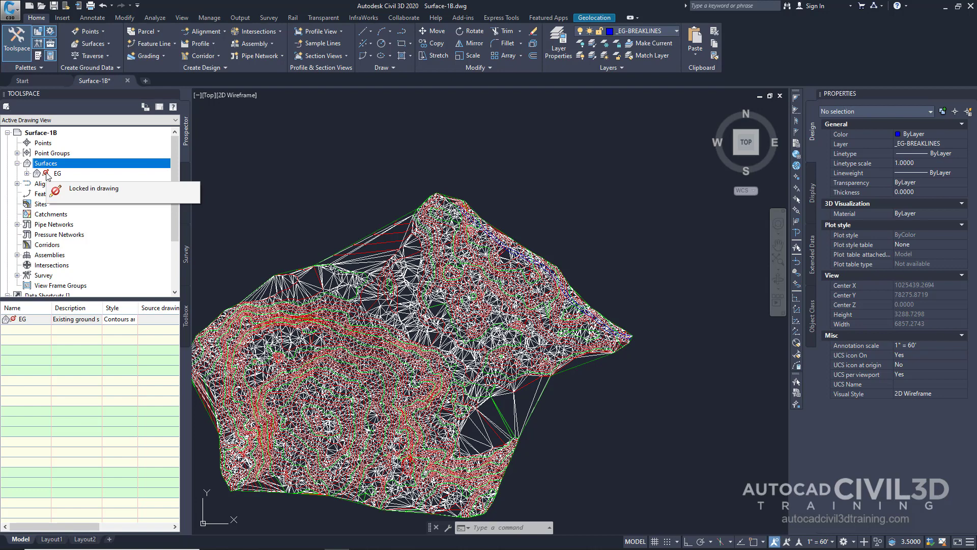
right_click(48, 175)
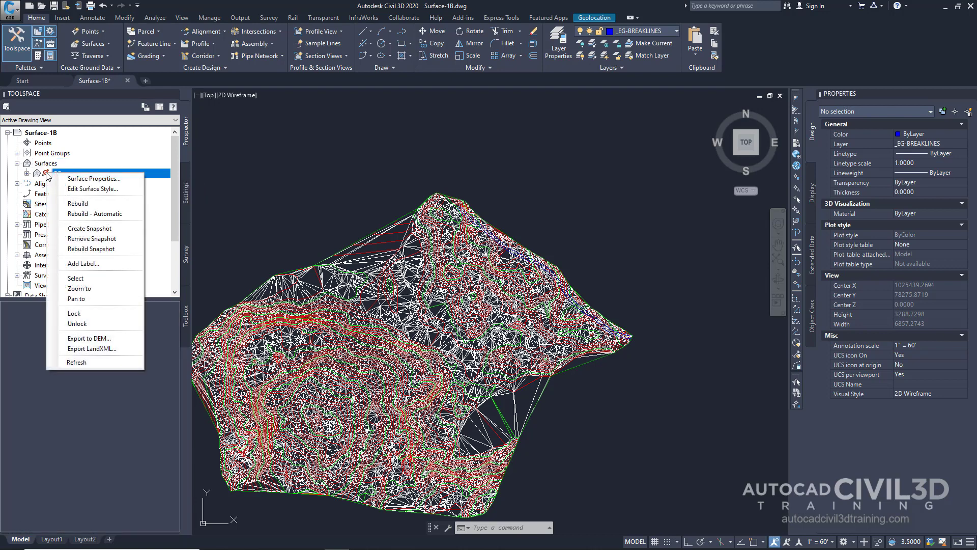
left_click(78, 322)
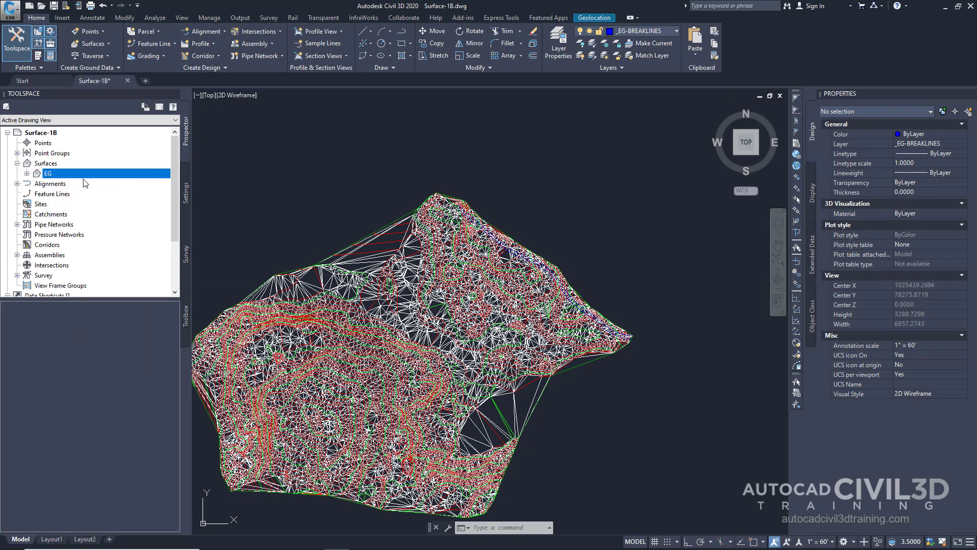
left_click(26, 173)
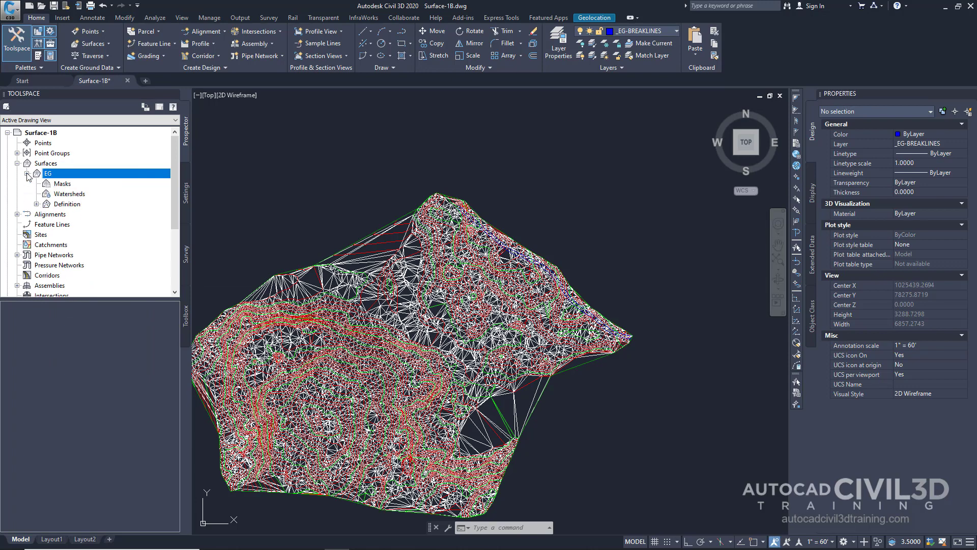
left_click(36, 204)
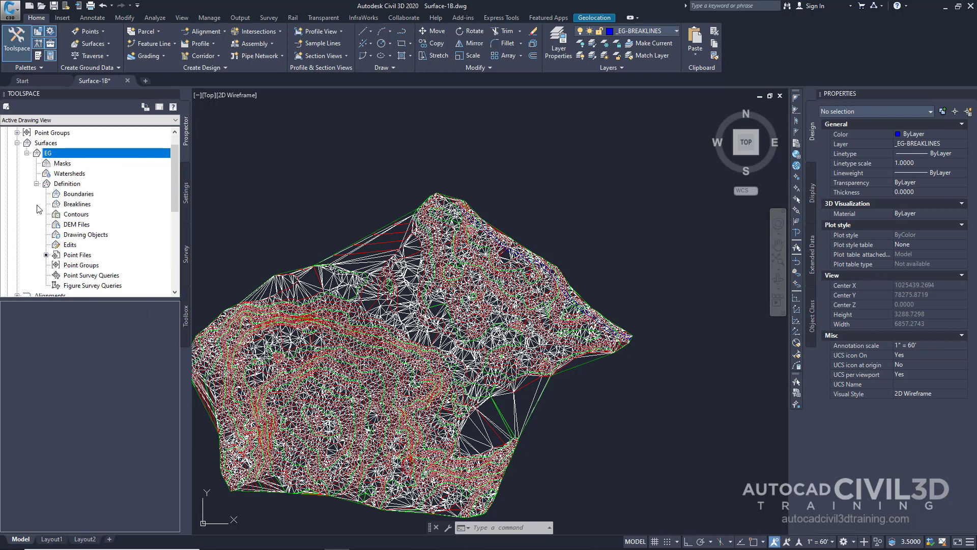
- Add a Standard breakline set to EG described 'Edge of pavement-existing road'
right_click(71, 205)
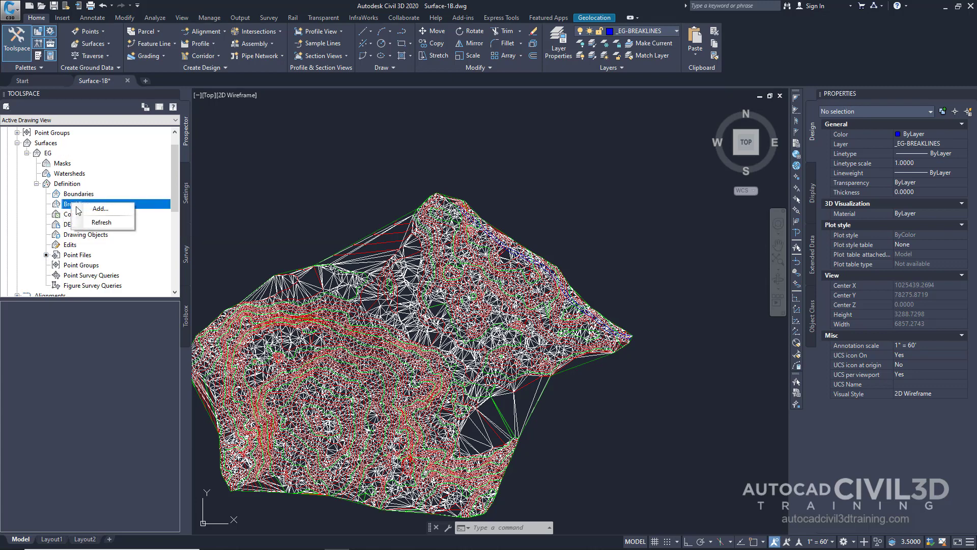
left_click(97, 209)
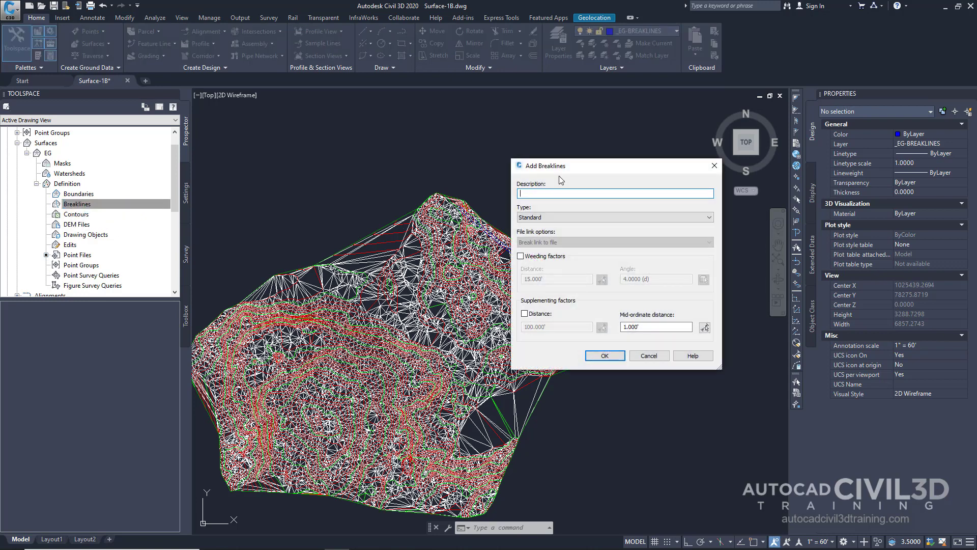
left_click_drag(605, 167, 432, 171)
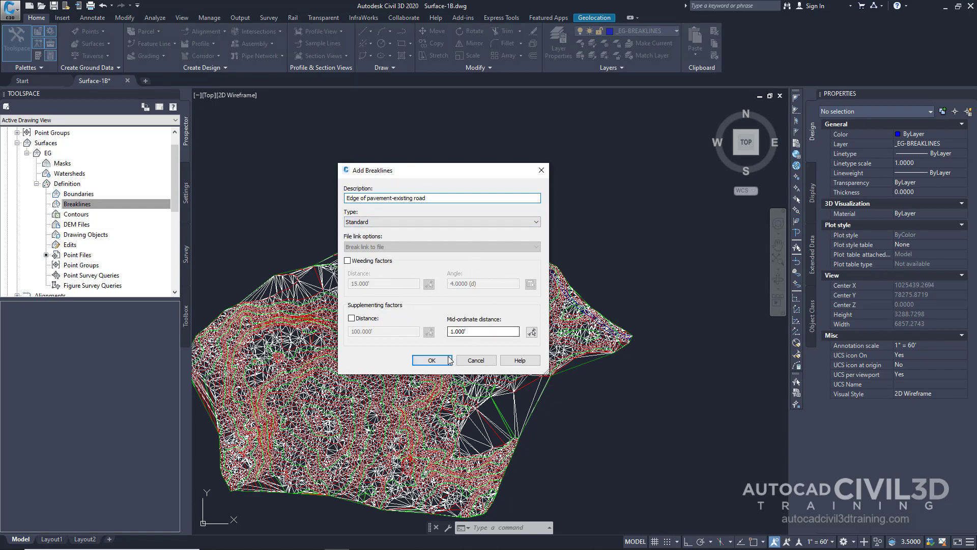
left_click(432, 360)
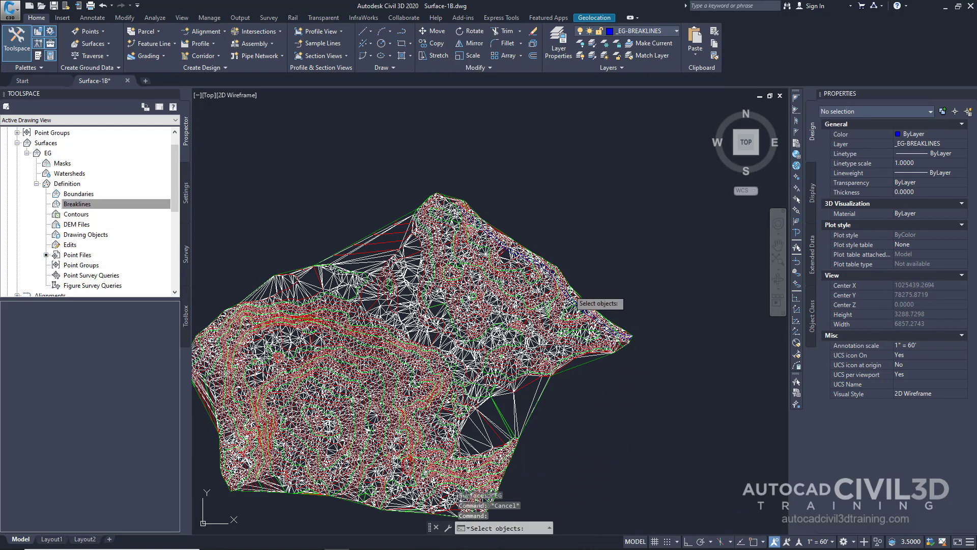
- Select both blue edge-of-pavement 3D polylines as the breaklines and review the road edge
scroll(530, 257, "up", 10)
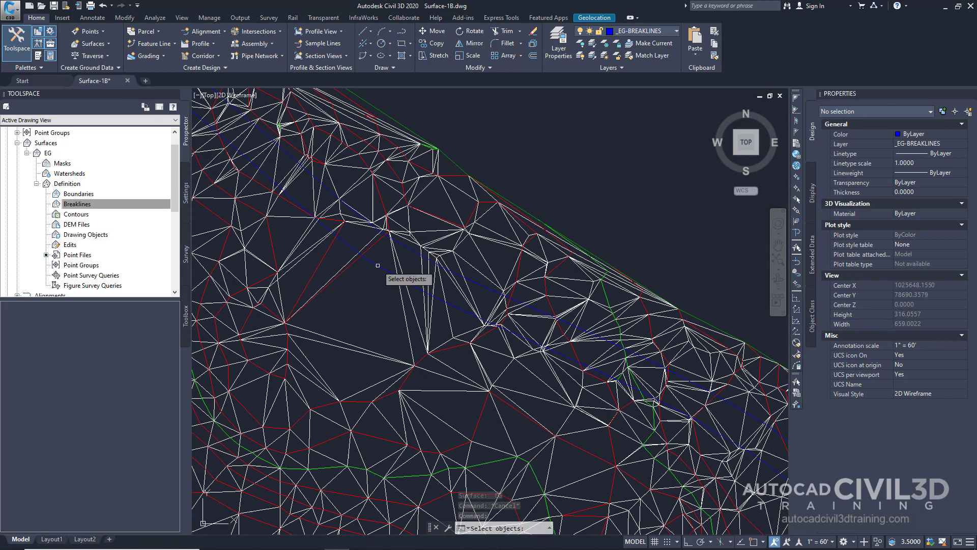
left_click(377, 271)
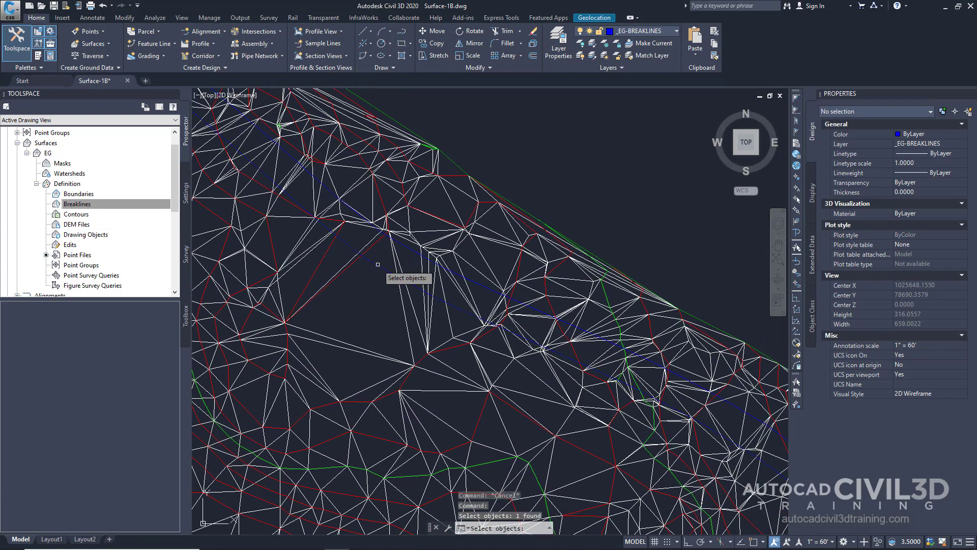
left_click(485, 288)
key("Return")
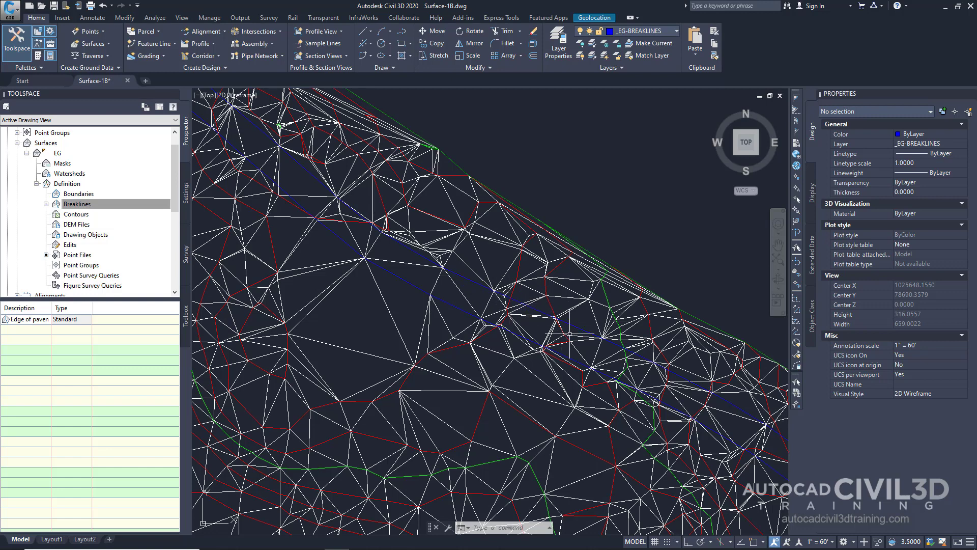
middle_click_drag(568, 332, 426, 284)
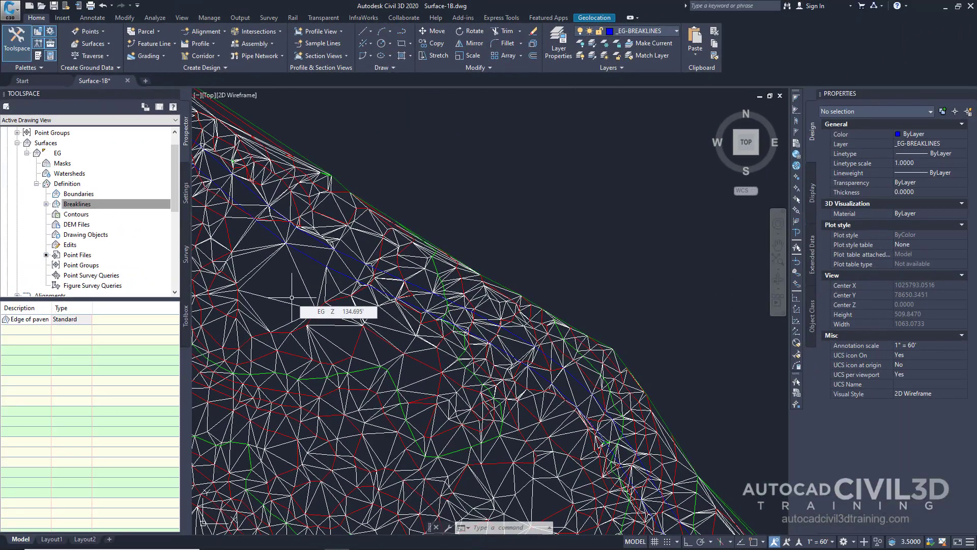
mouse_move(293, 299)
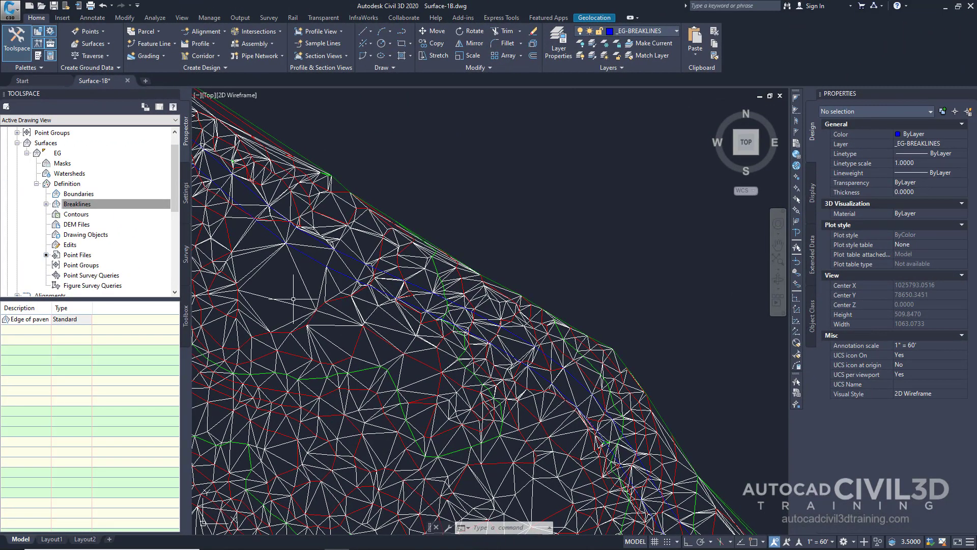